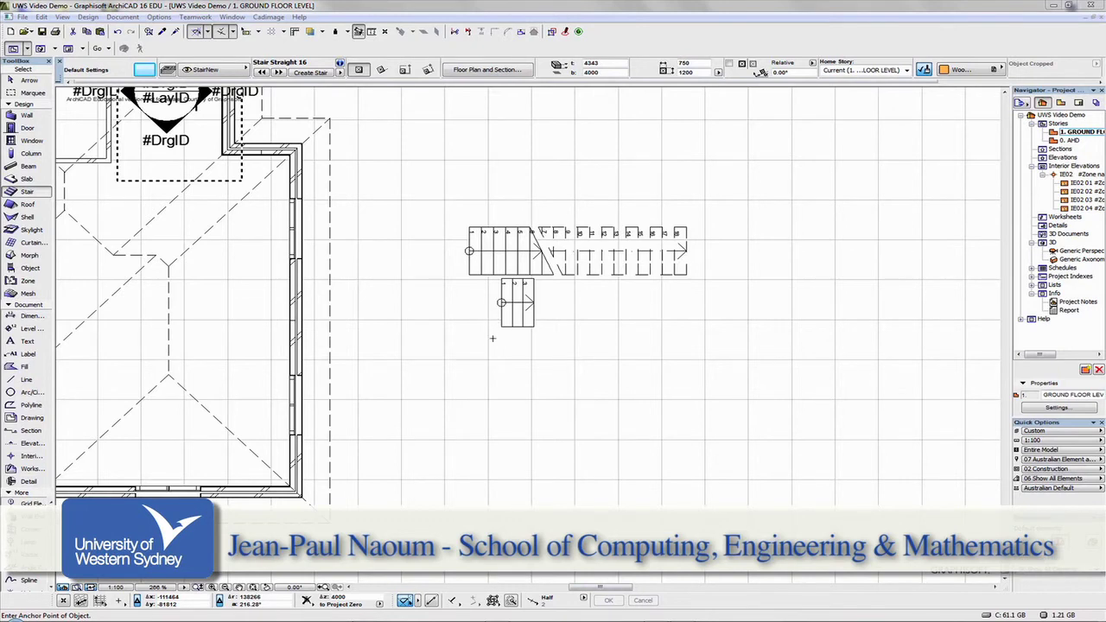
# - Zoom in on the two existing straight stairs and open the Stair Default Settings
pyautogui.scroll(-3, 492, 338)
pyautogui.scroll(3, 492, 338)
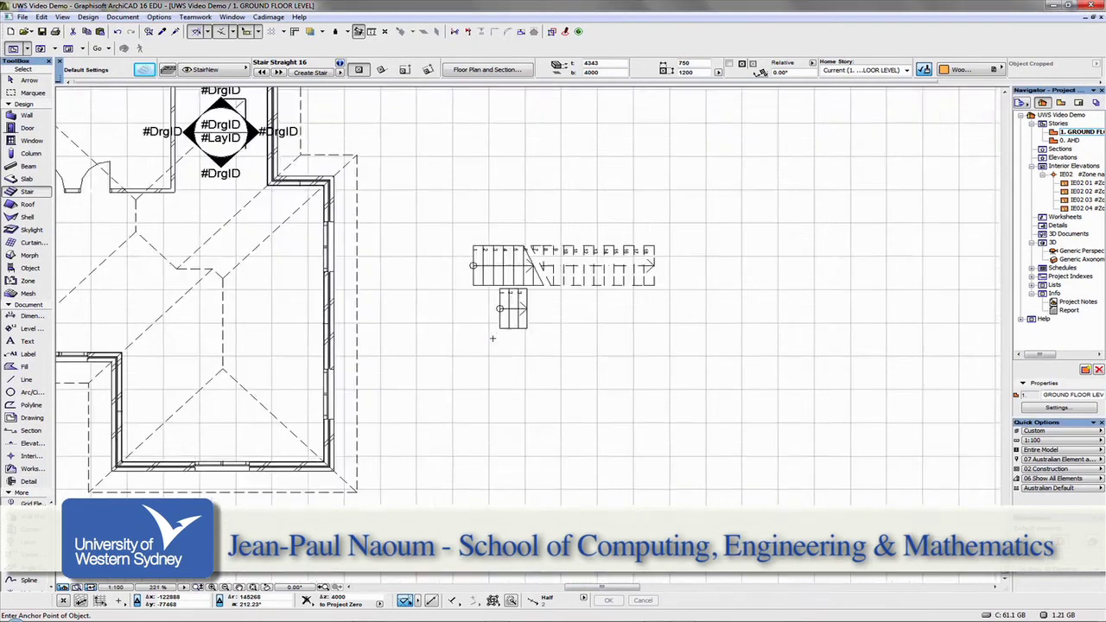
pyautogui.scroll(4, 492, 338)
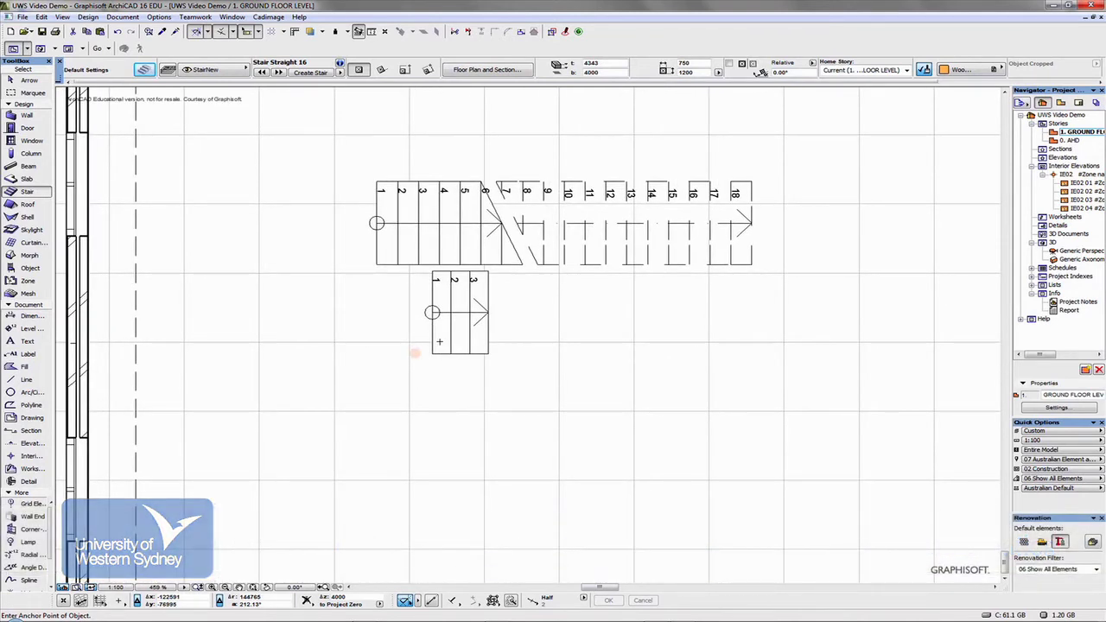
pyautogui.click(414, 352)
# - Browse the Complete Stairs 16 library folder, then close and reopen the Stair Straight 16 defaults
pyautogui.hotkey('ctrl', 't')
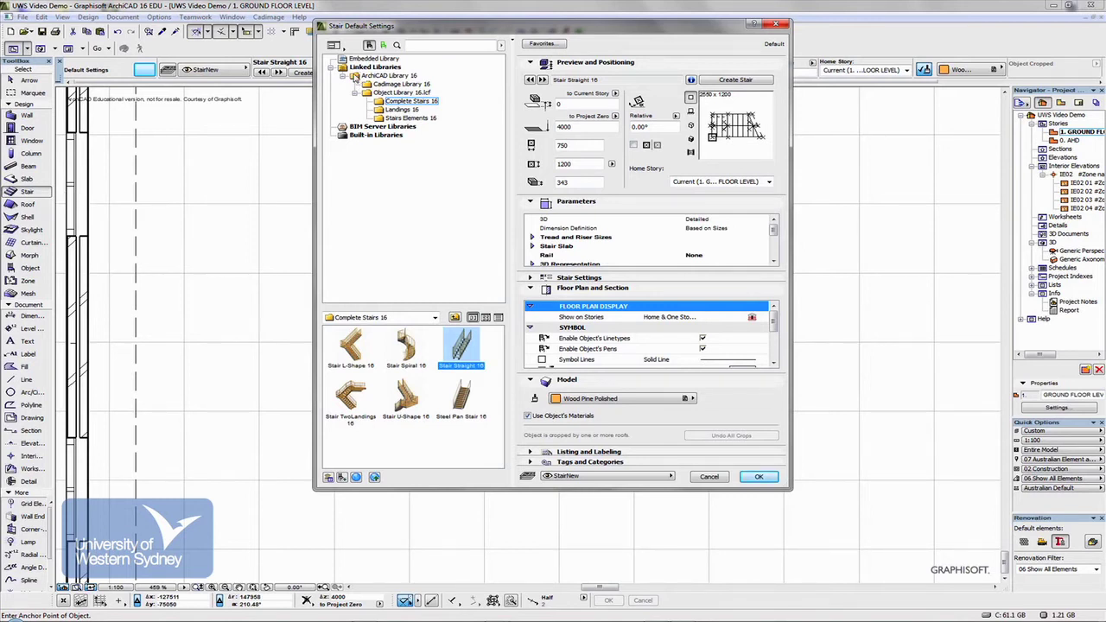
pyautogui.click(378, 102)
pyautogui.click(725, 476)
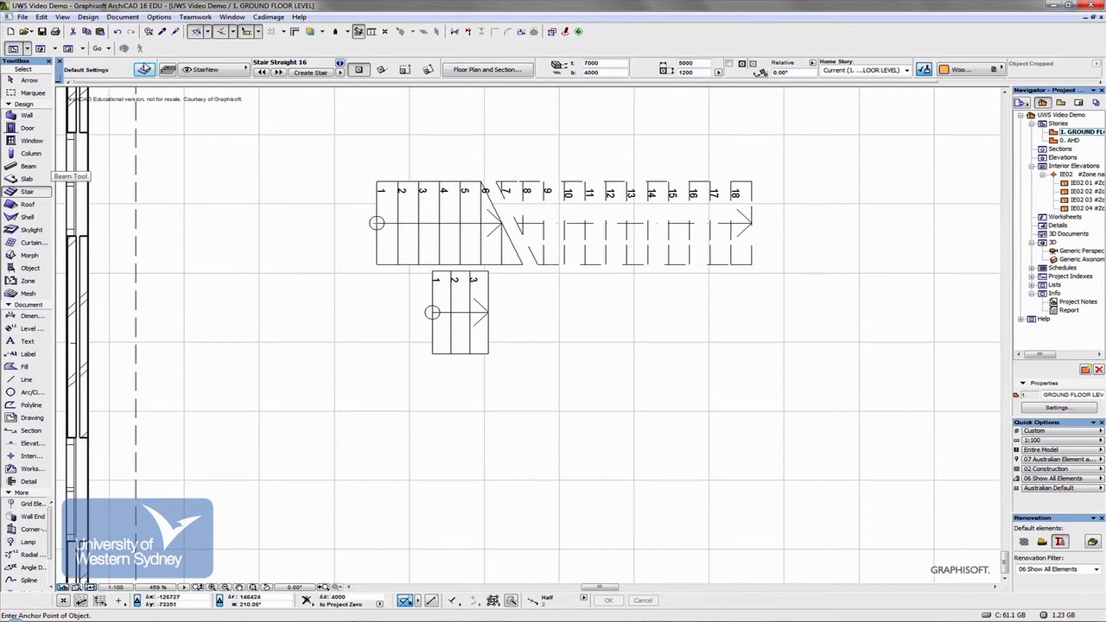
pyautogui.click(145, 69)
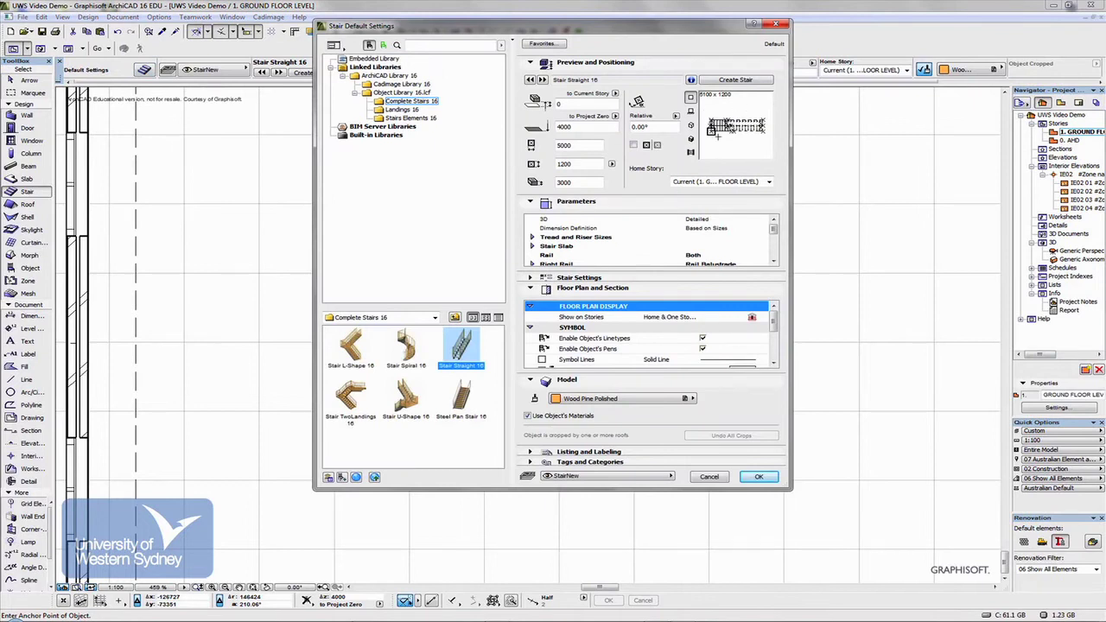
# - Switch the stair preview to 3D and inspect the 5000 length, 1200 width and 3000 height
pyautogui.doubleClick(569, 182)
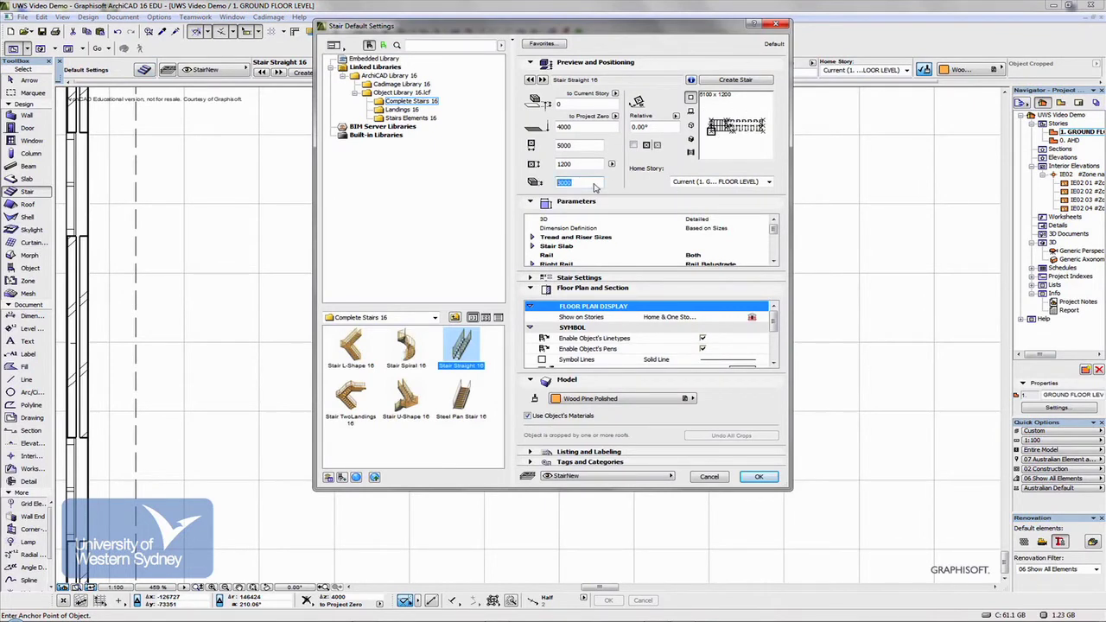
pyautogui.click(690, 138)
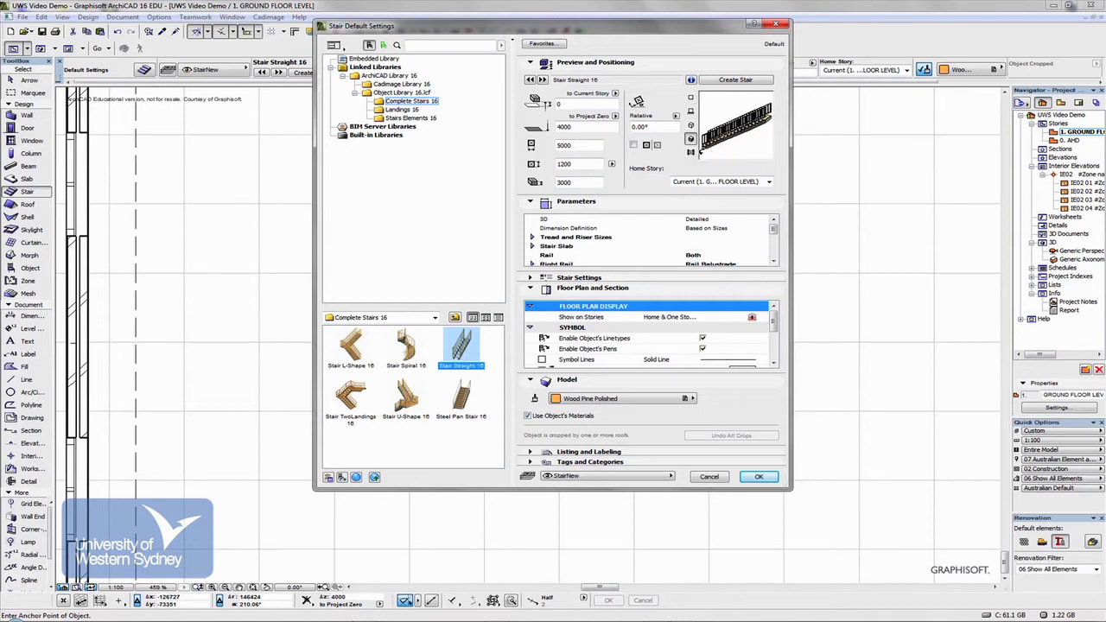
pyautogui.click(560, 183)
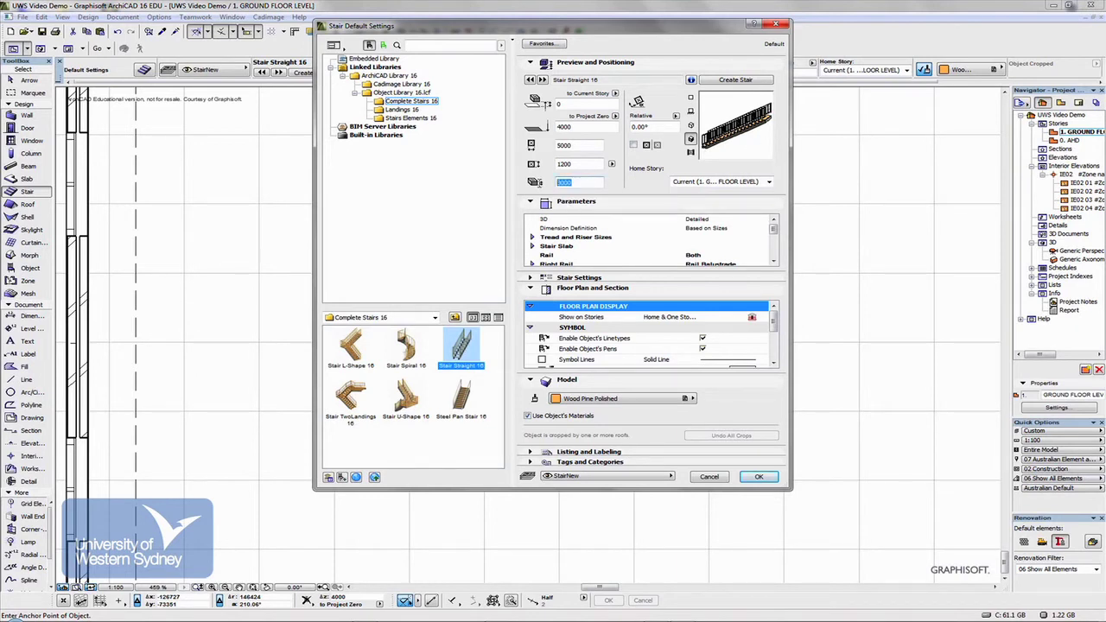
pyautogui.click(564, 164)
pyautogui.click(566, 145)
pyautogui.doubleClick(566, 145)
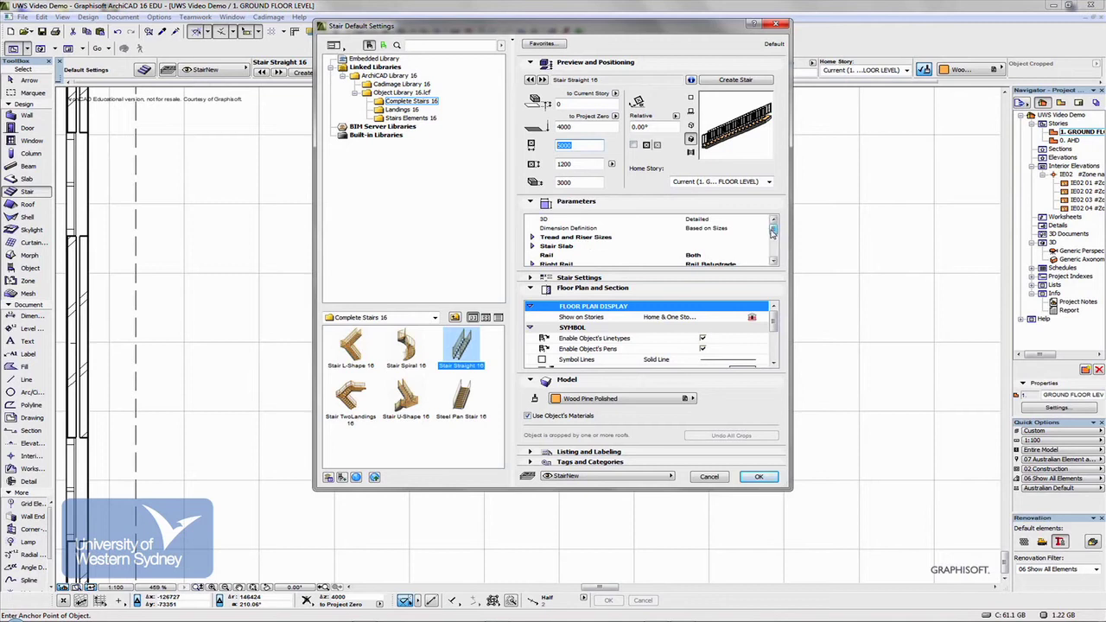
pyautogui.moveTo(773, 230)
pyautogui.mouseDown()
pyautogui.moveTo(765, 259)
pyautogui.moveTo(765, 235)
pyautogui.mouseUp()
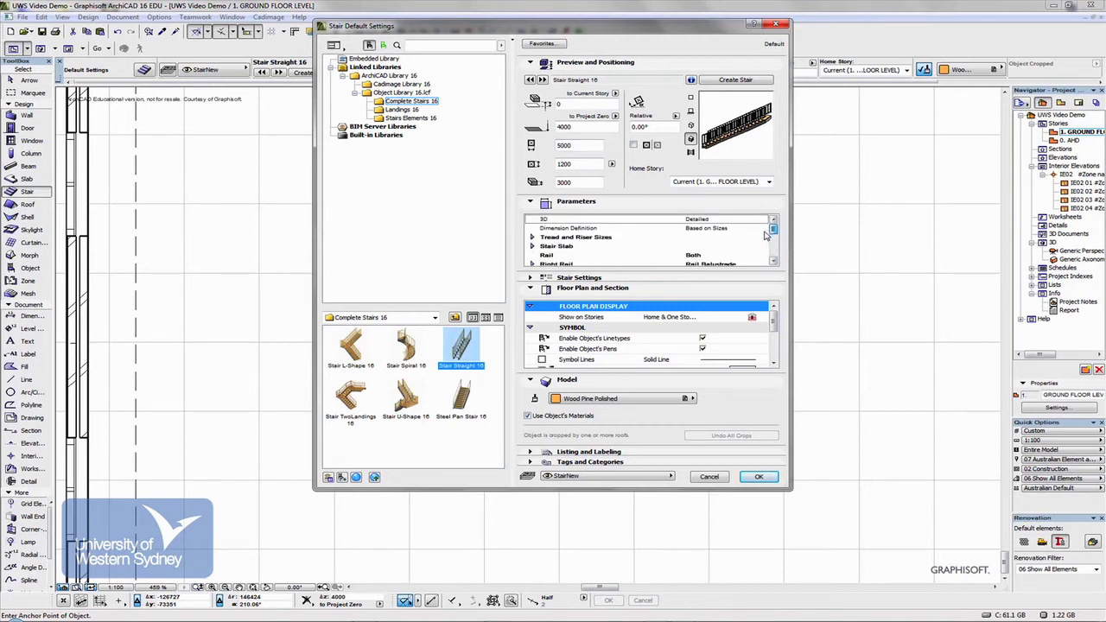
# - Give the stair 3 risers, a 340 total height and a 750 run length
pyautogui.click(532, 237)
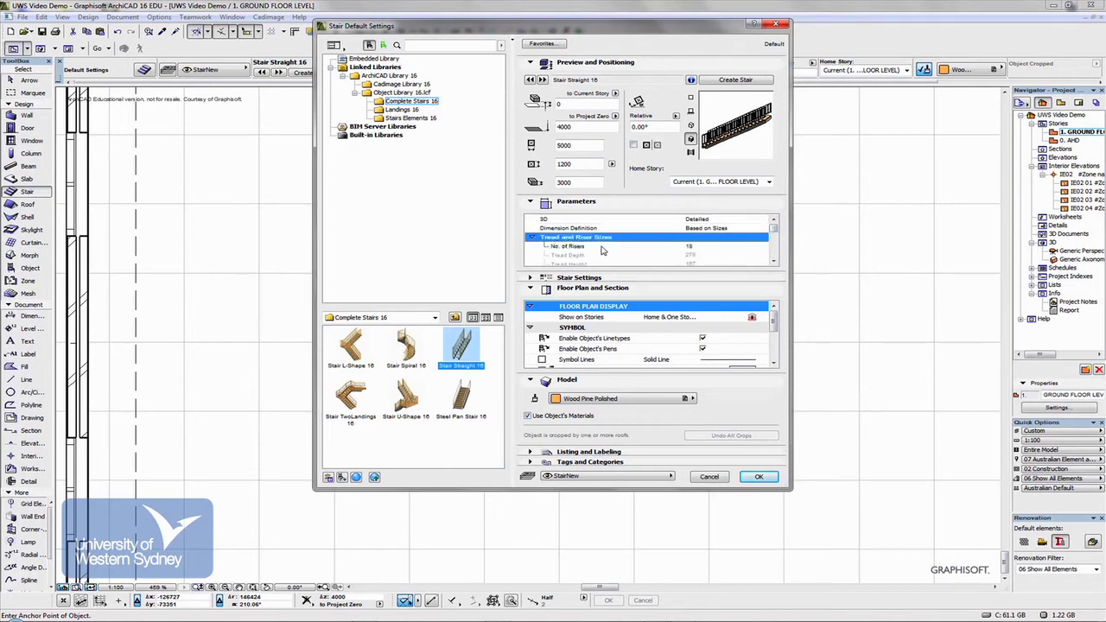
pyautogui.click(688, 249)
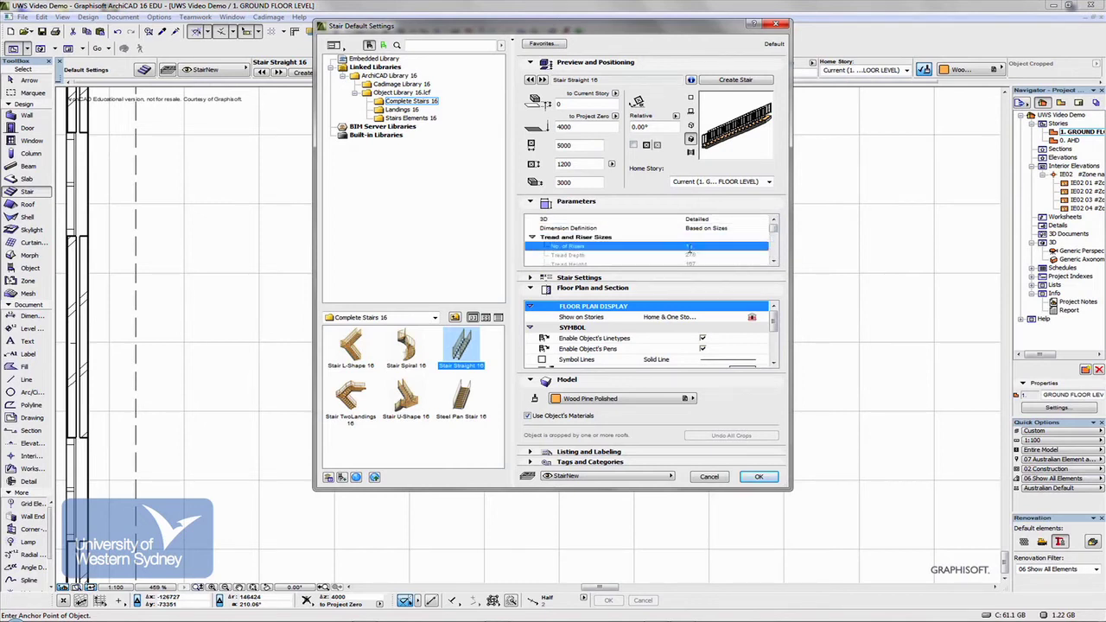
pyautogui.click(689, 247)
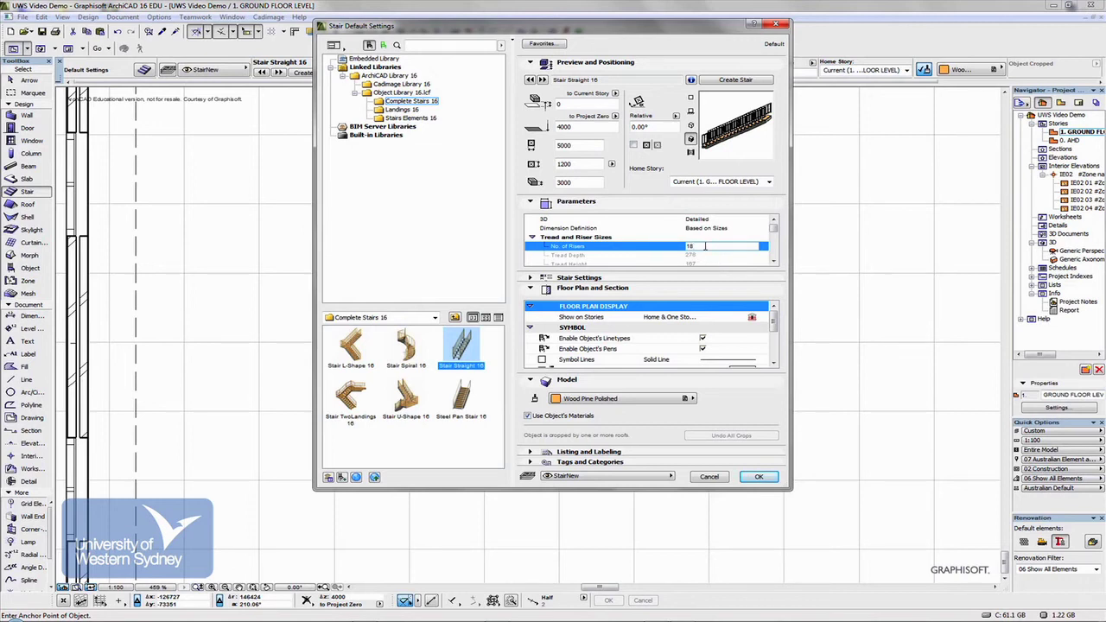
pyautogui.write('3')
pyautogui.click(631, 246)
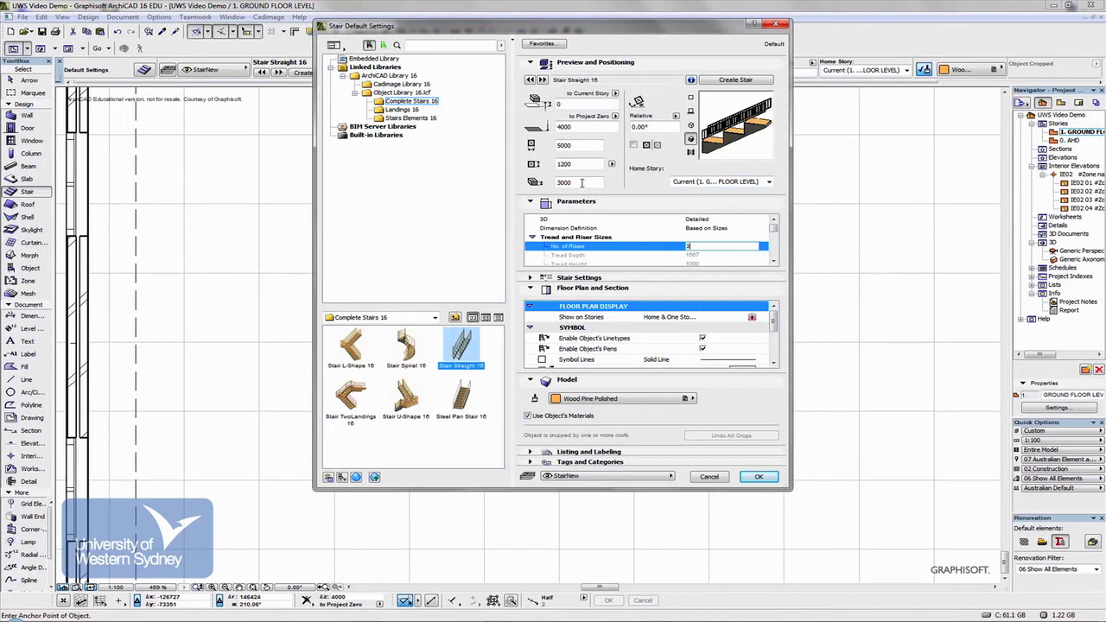
pyautogui.moveTo(588, 182); pyautogui.dragTo(554, 183)
pyautogui.write('340')
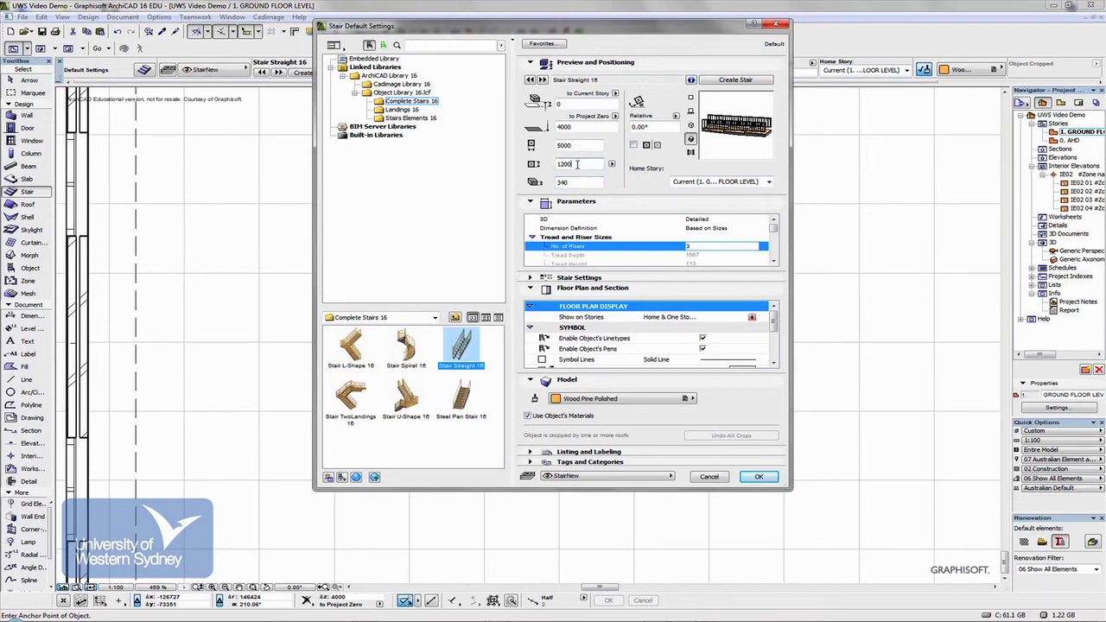
pyautogui.doubleClick(574, 145)
pyautogui.write('750')
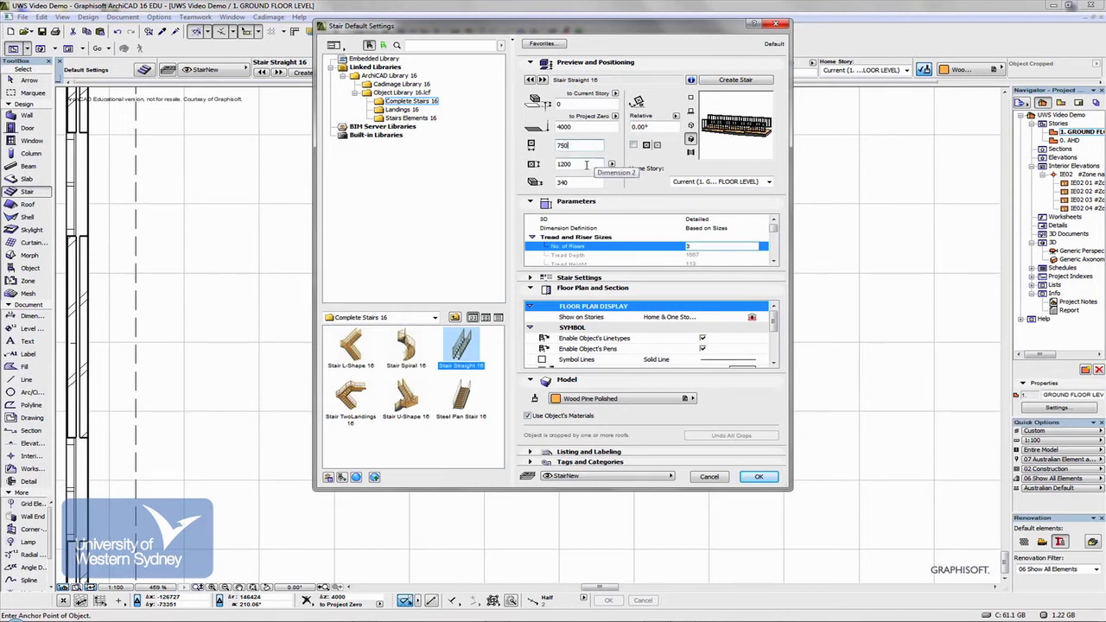
# - Commit the 750 length and remove all rails from the stair
pyautogui.click(576, 163)
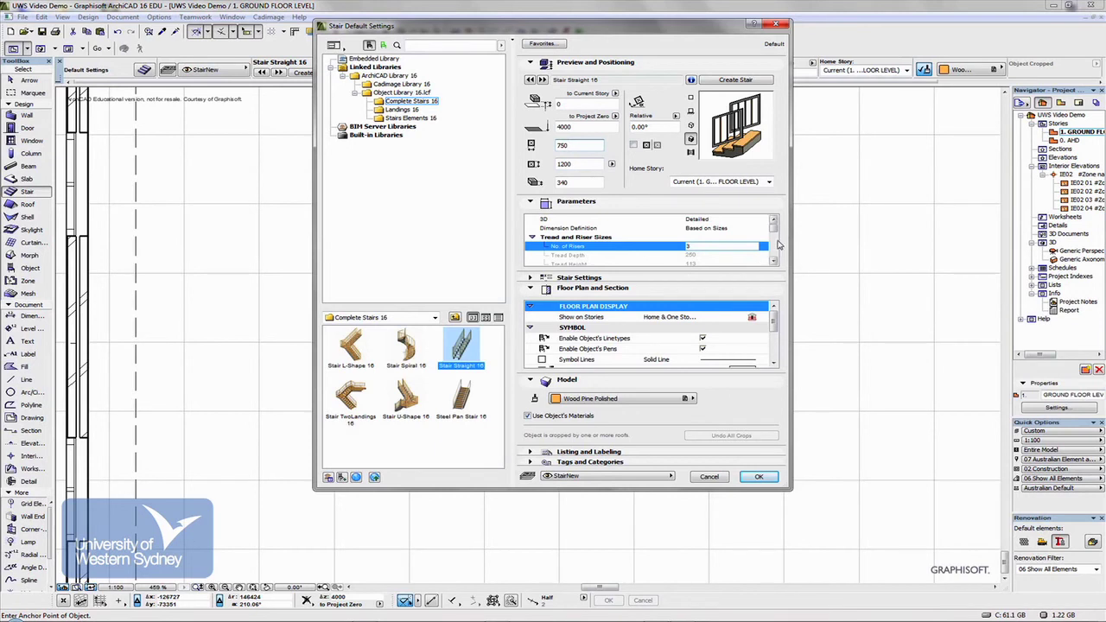
pyautogui.moveTo(774, 231); pyautogui.dragTo(773, 247)
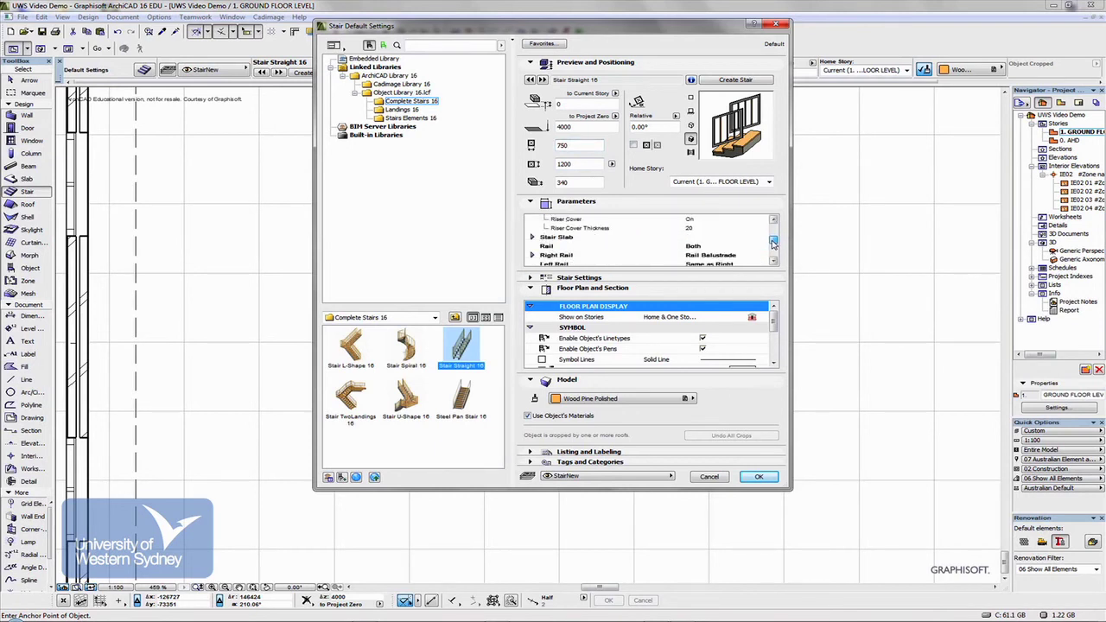
pyautogui.click(557, 248)
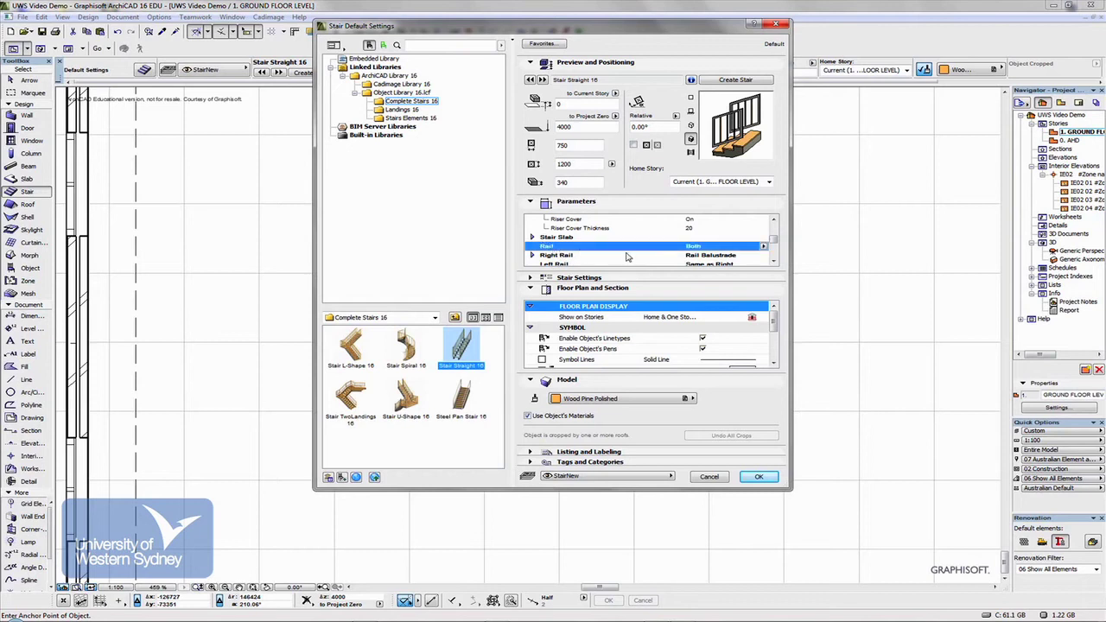
pyautogui.click(763, 247)
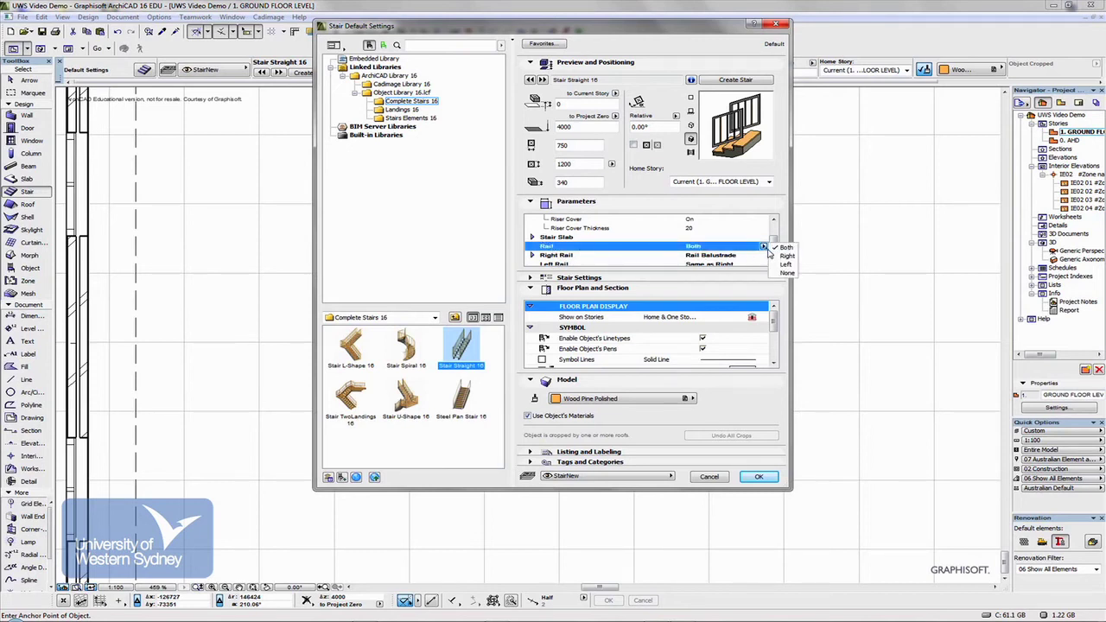
pyautogui.click(786, 273)
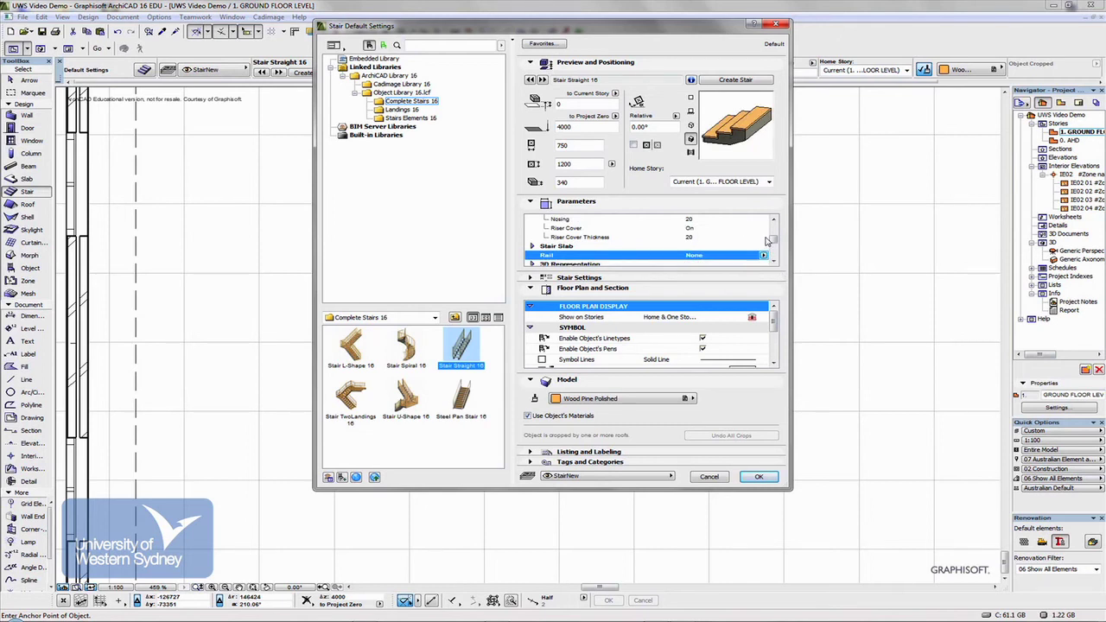
# - Set the 2D symbol type to Type 7, preview the plan symbol, and confirm the defaults
pyautogui.scroll(-3, 774, 245)
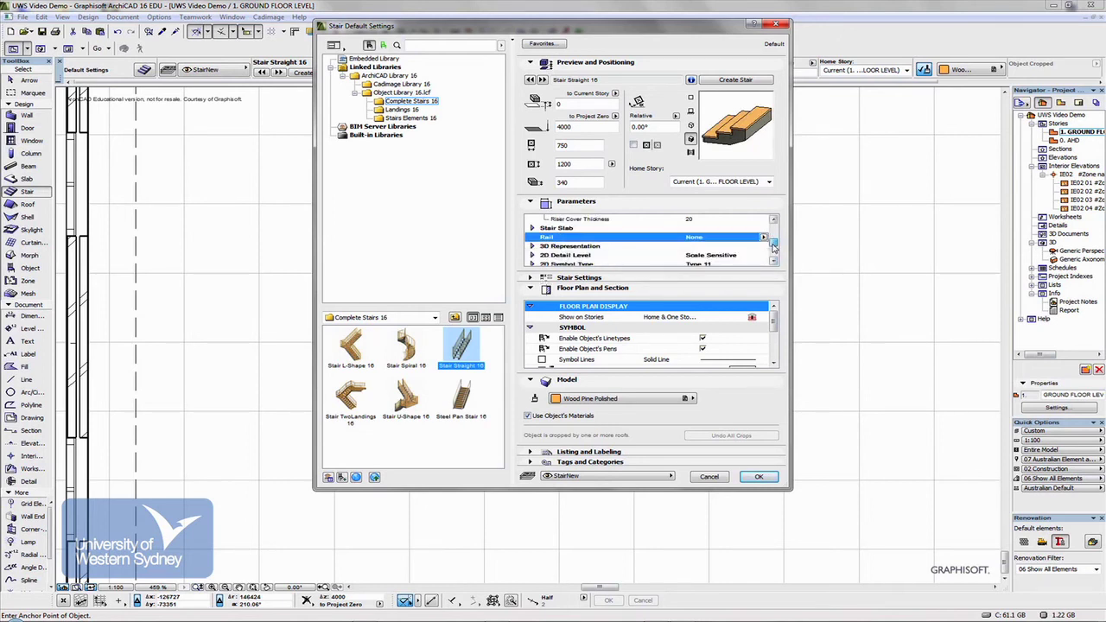
pyautogui.click(761, 228)
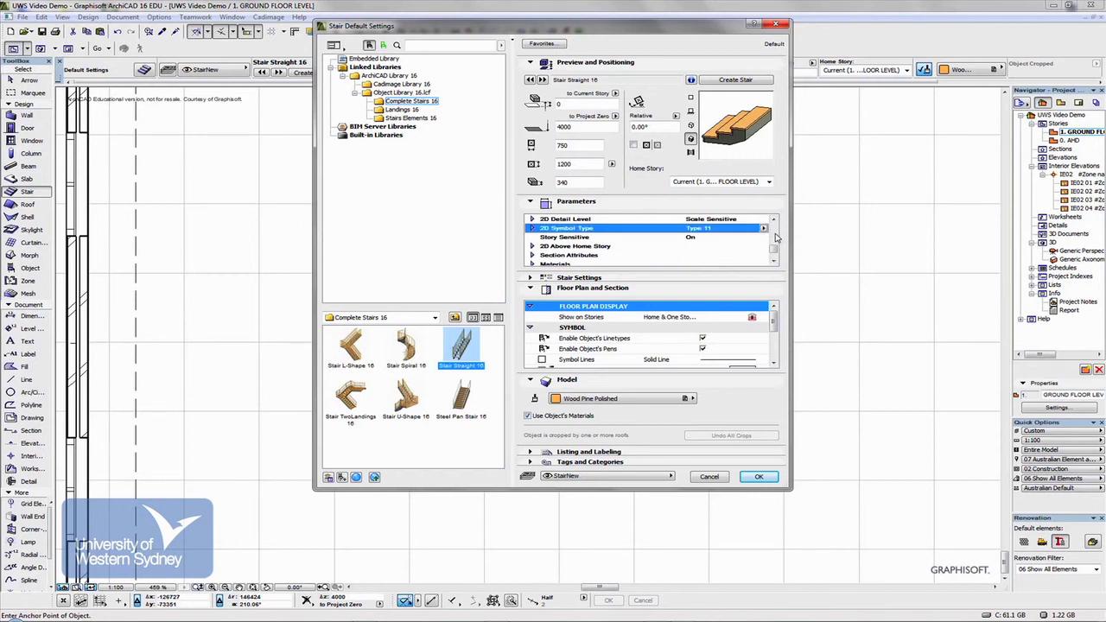
pyautogui.click(764, 228)
pyautogui.click(787, 238)
pyautogui.click(691, 98)
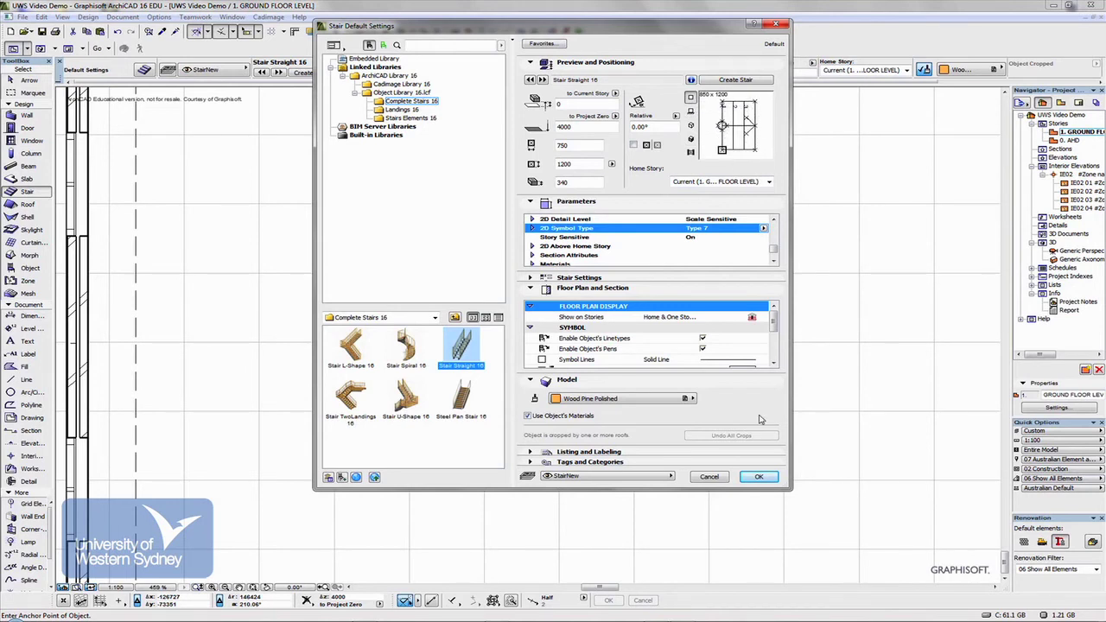
pyautogui.click(759, 476)
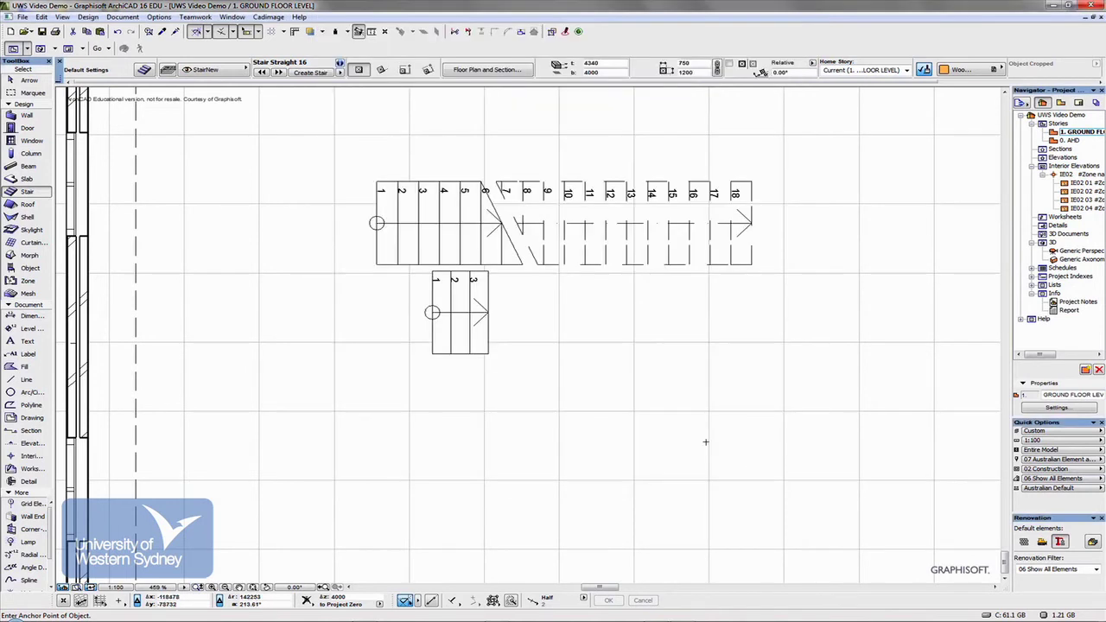
# - Place the three-riser stair on the floor plan and view it fitted in 3D
pyautogui.click(259, 418)
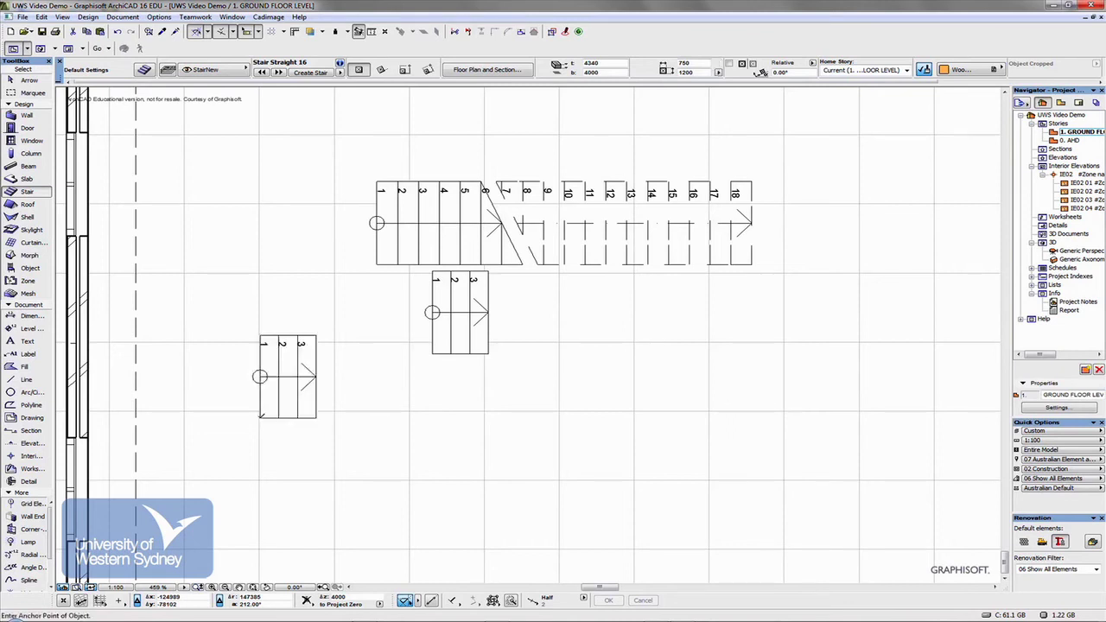
pyautogui.click(269, 388)
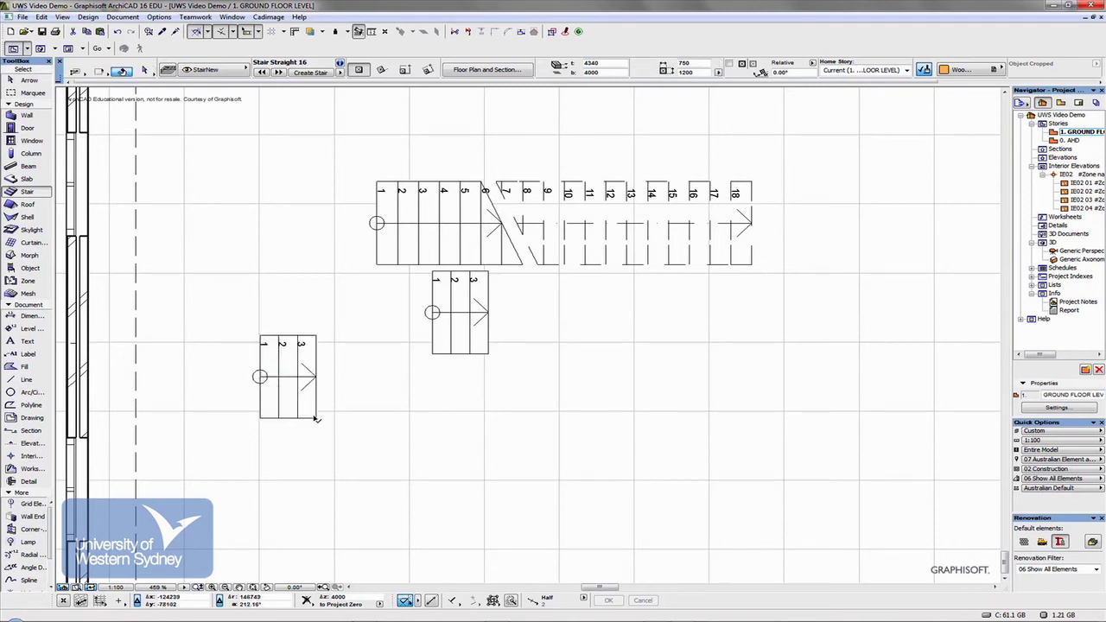
pyautogui.click(317, 419)
pyautogui.press('F5')
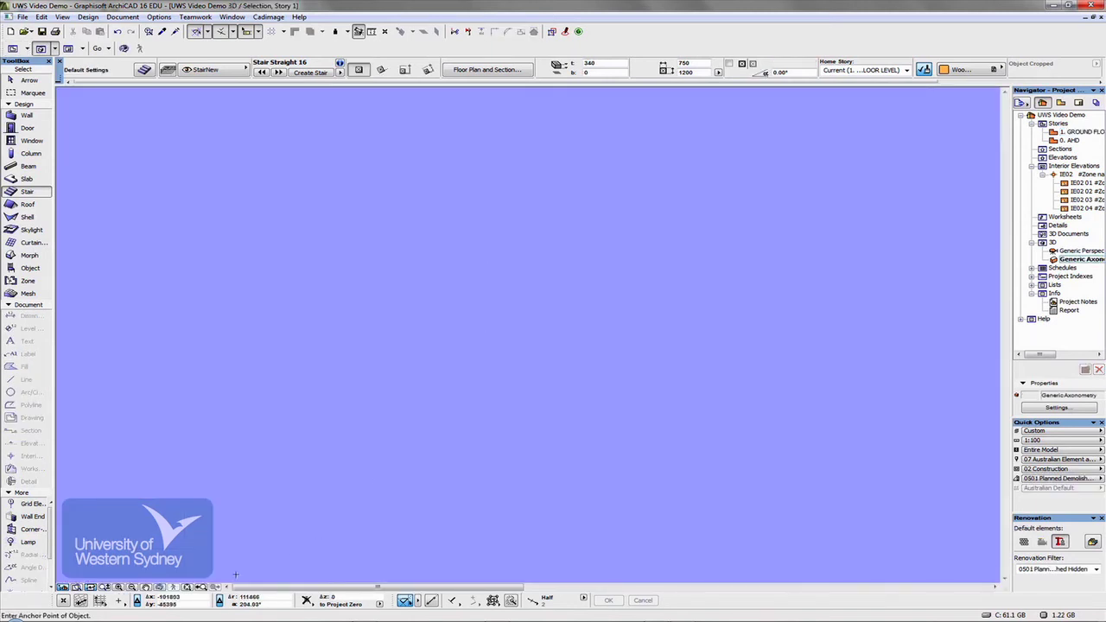
pyautogui.click(187, 587)
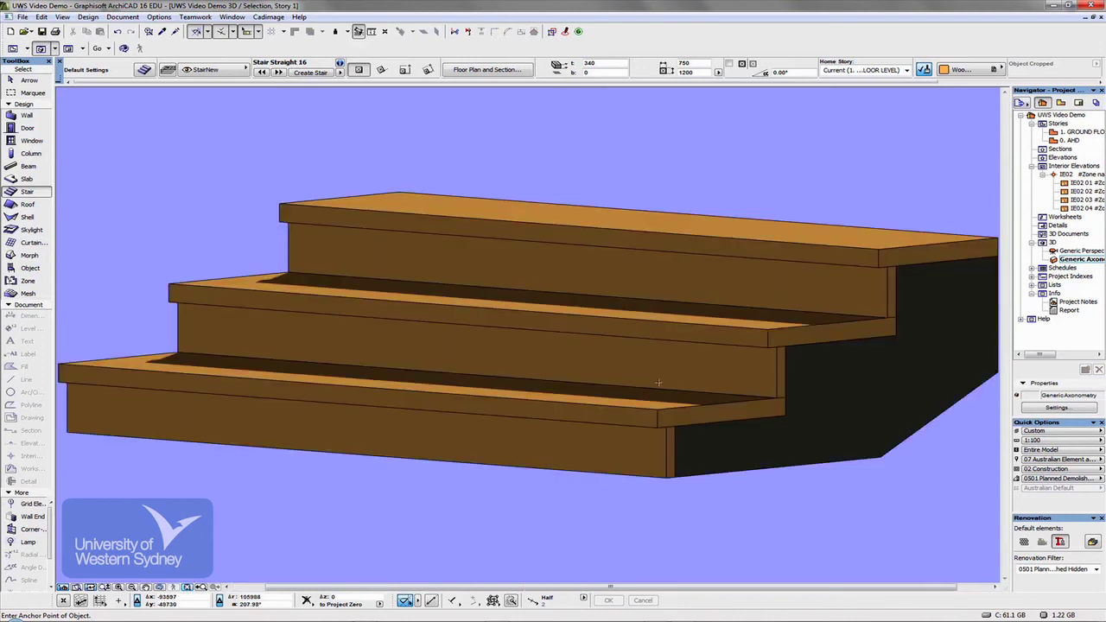
# - Select the stair in the 3D window and open its Stair Selection Settings
pyautogui.scroll(-1, 682, 383)
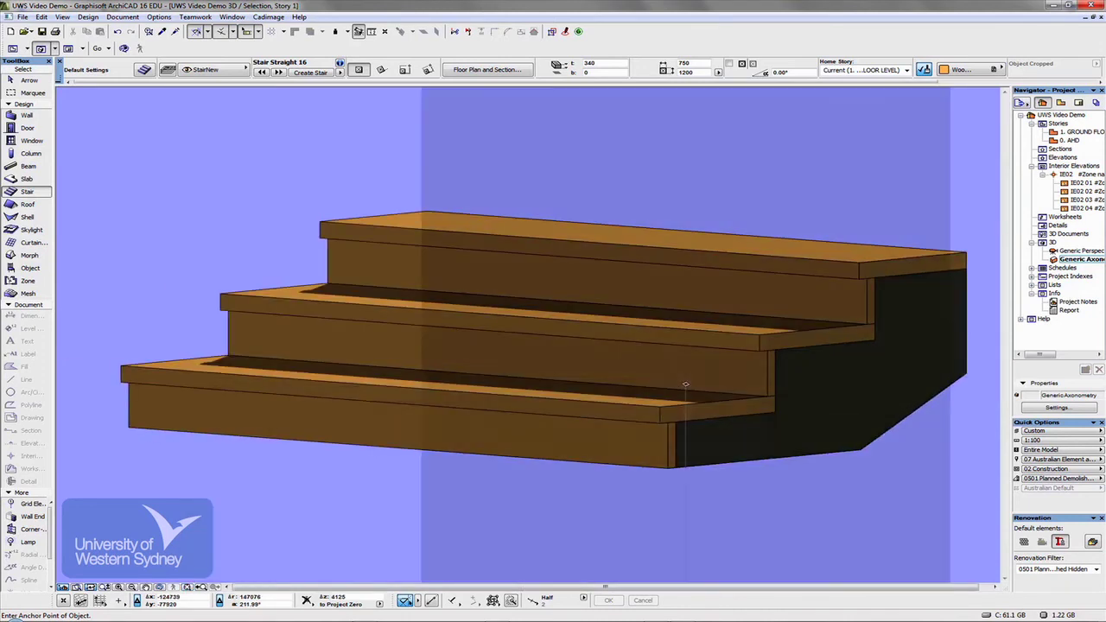
pyautogui.press('Escape')
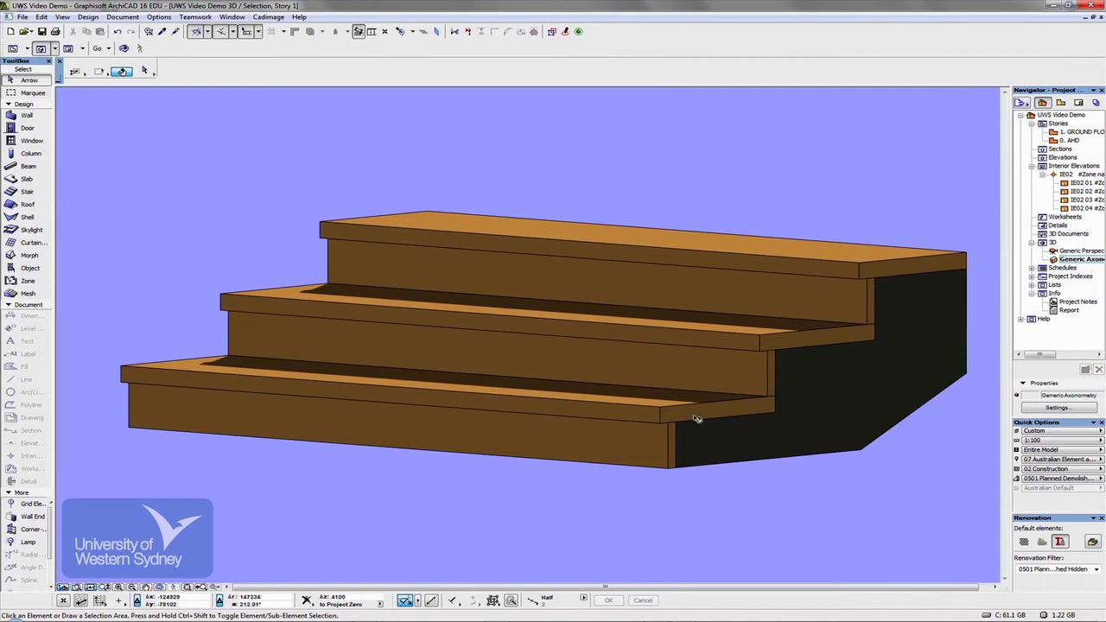
pyautogui.click(848, 277)
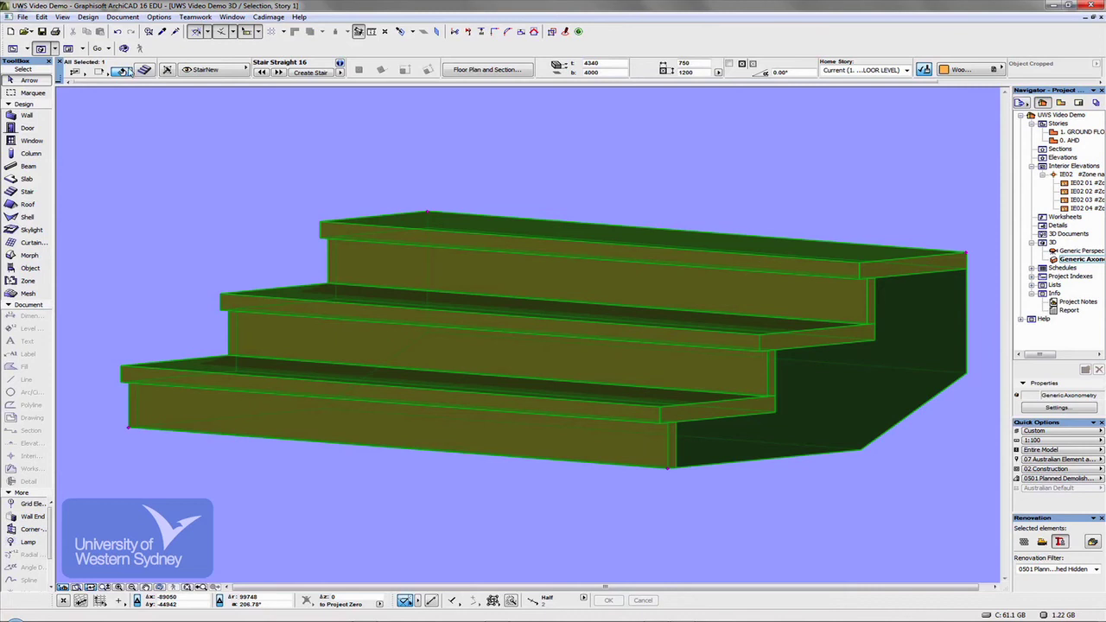
pyautogui.click(144, 70)
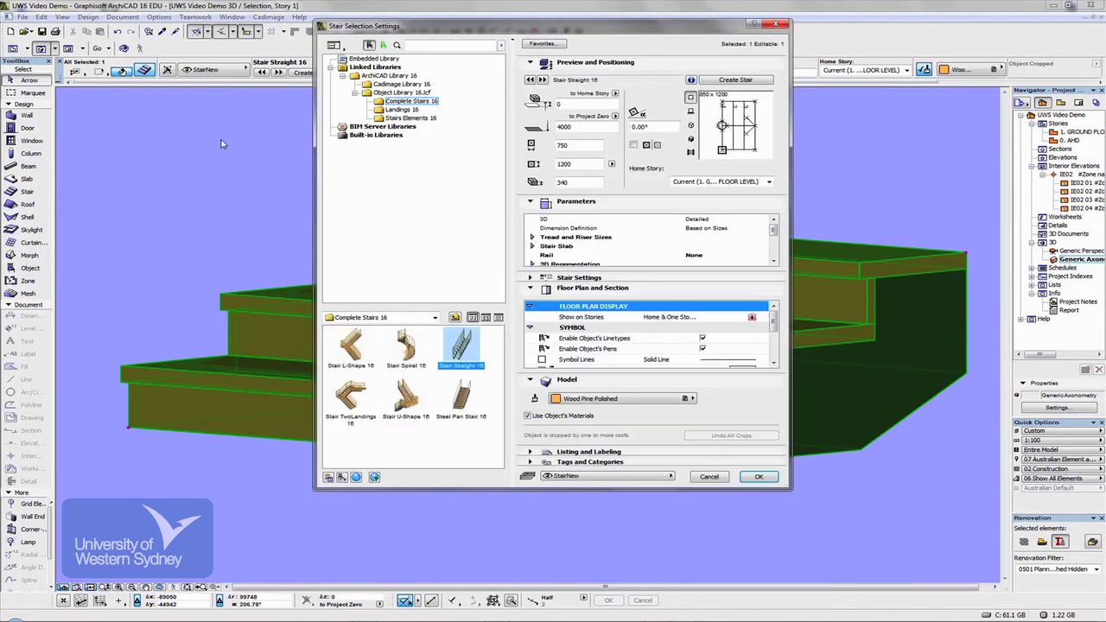
# - Turn Riser Cover off under Tread and Riser Sizes and apply the change
pyautogui.click(775, 240)
pyautogui.moveTo(775, 239); pyautogui.dragTo(775, 242)
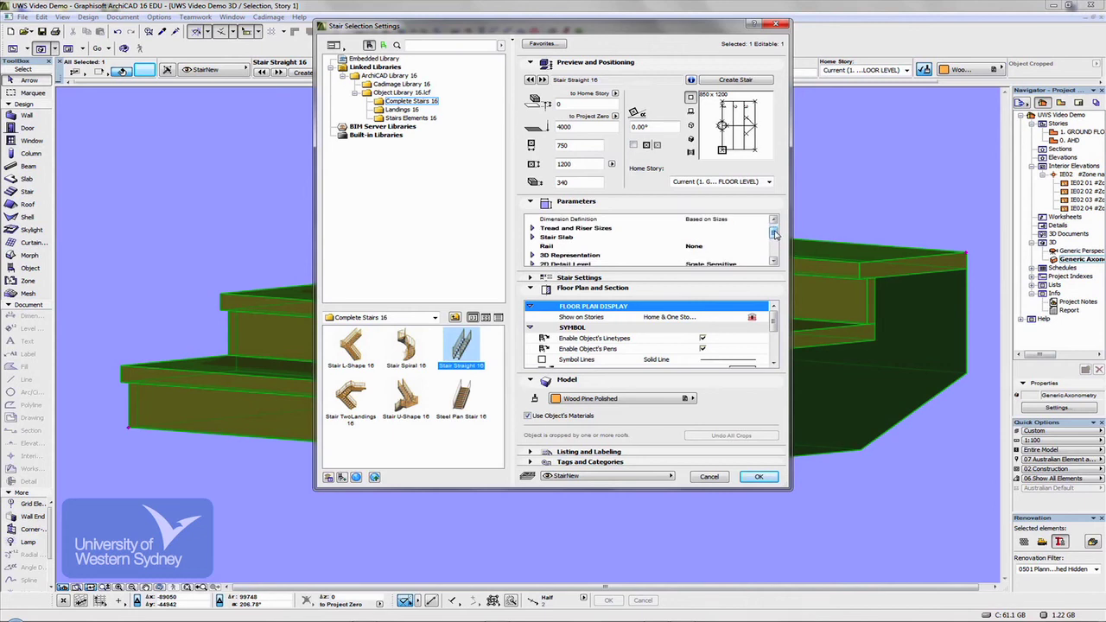
pyautogui.click(533, 228)
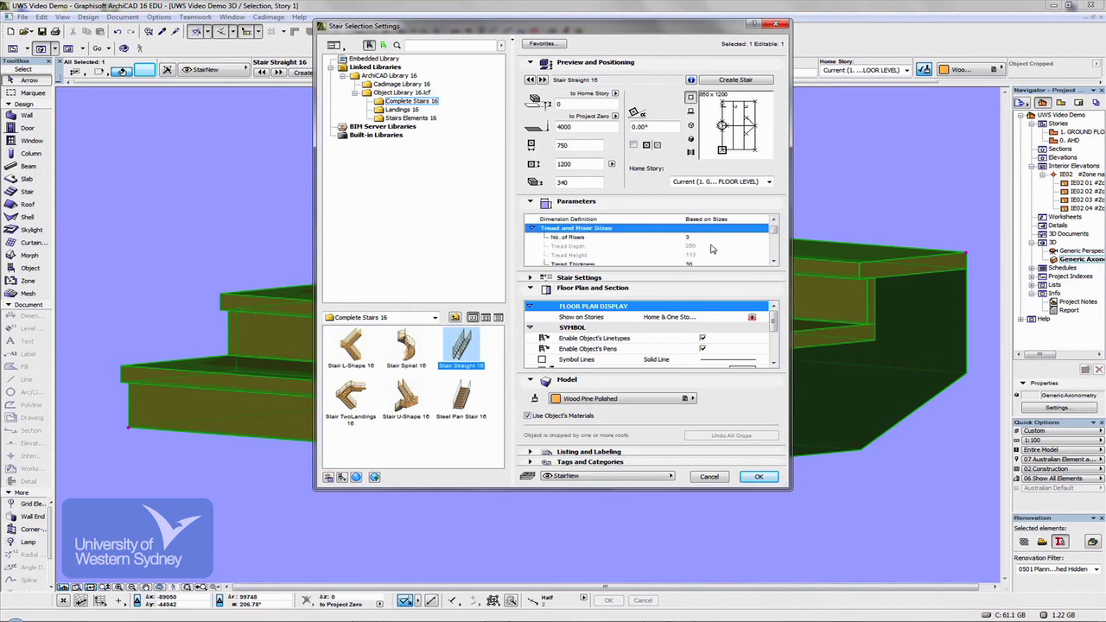
pyautogui.moveTo(774, 232); pyautogui.dragTo(774, 242)
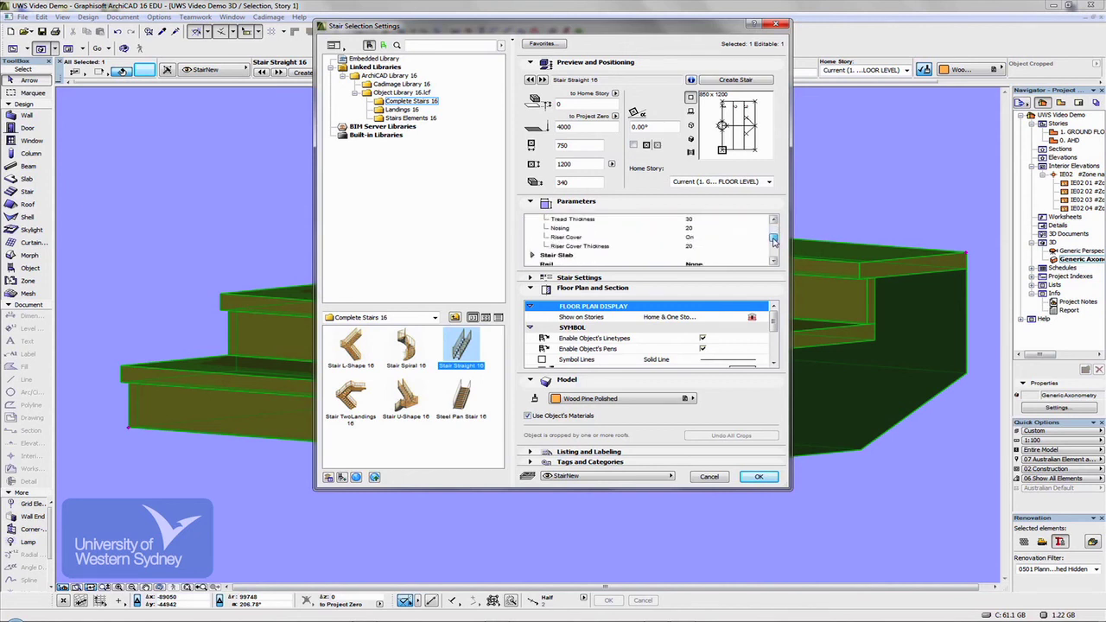
pyautogui.click(766, 241)
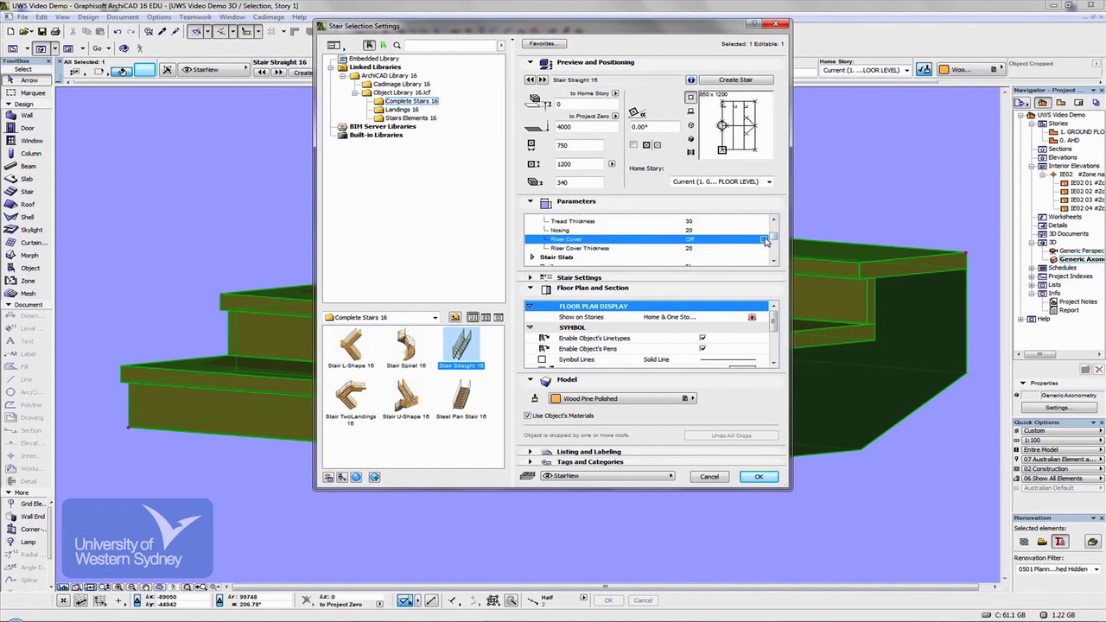
pyautogui.click(757, 477)
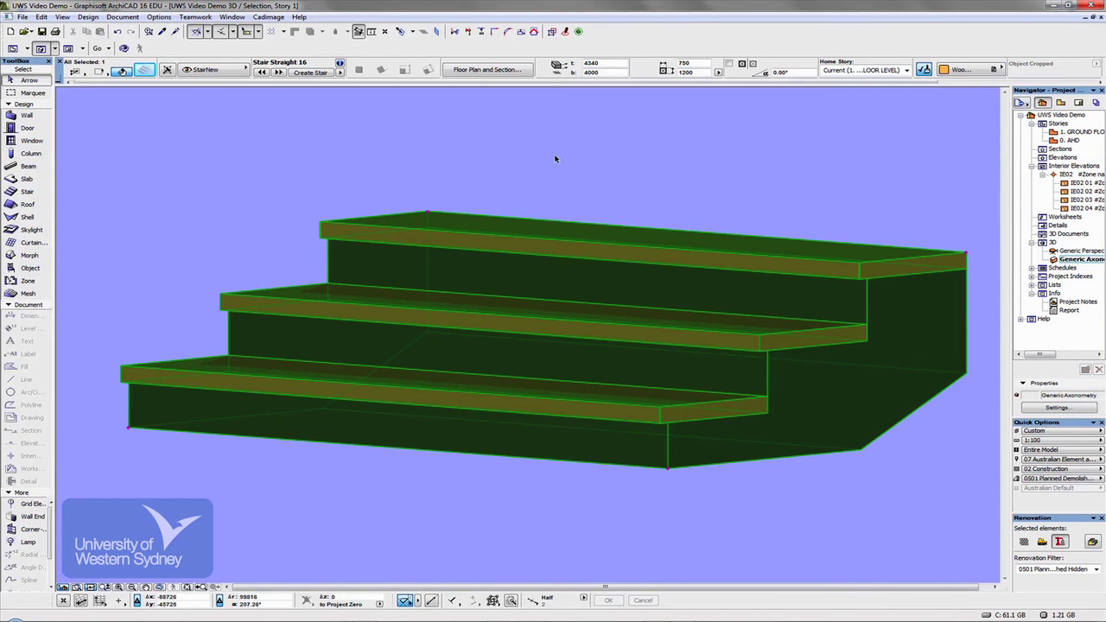
# - Reselect the stair in 3D and return to the ground floor plan
pyautogui.click(556, 158)
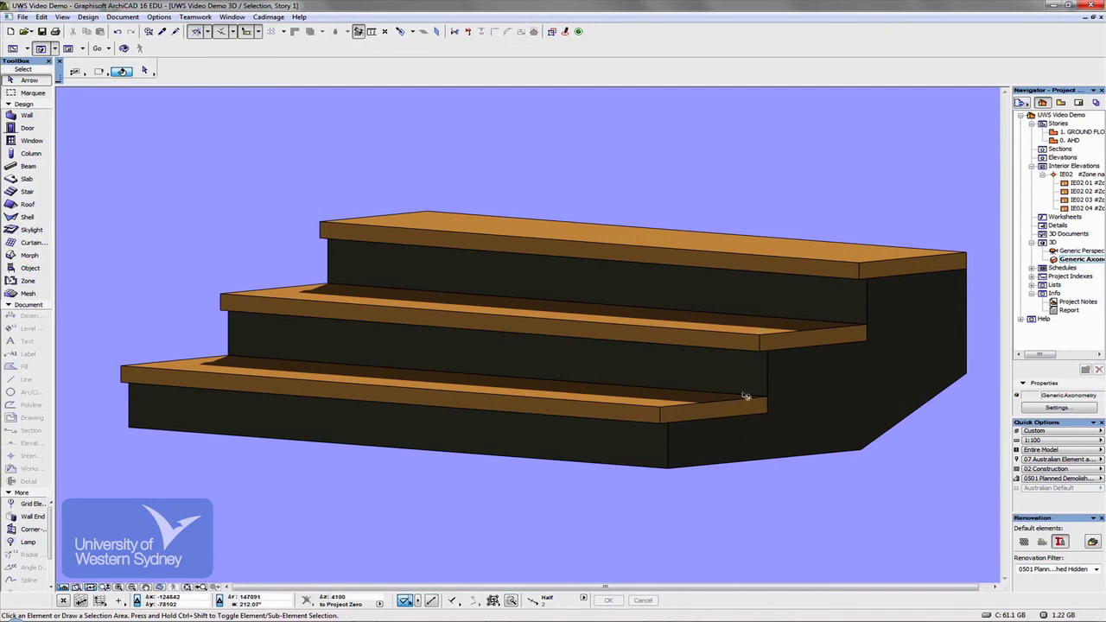
pyautogui.click(628, 292)
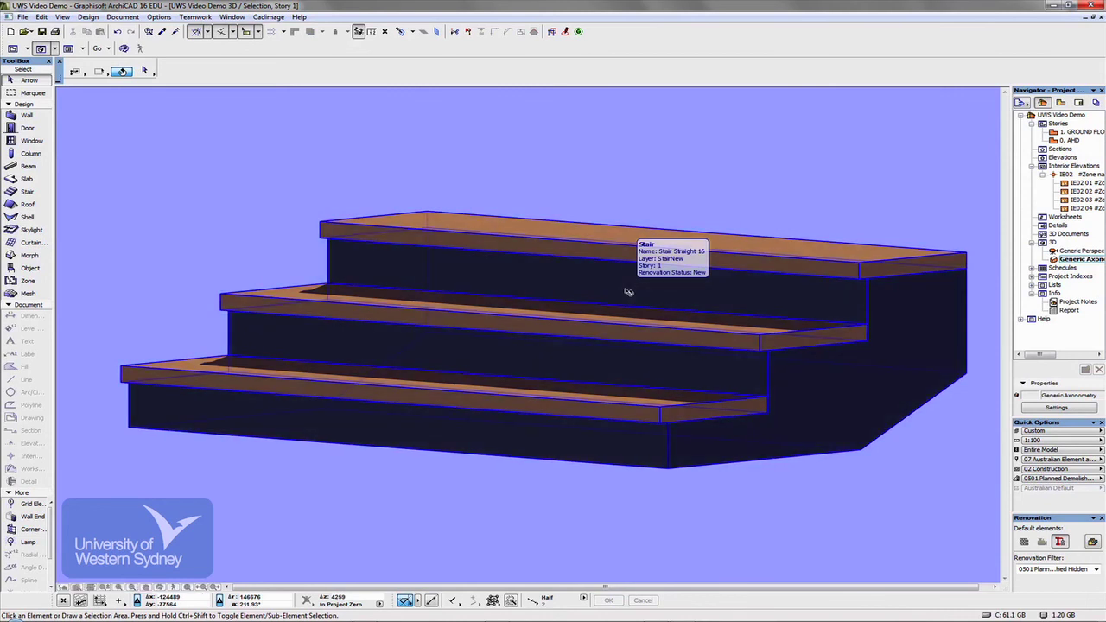
pyautogui.press('F2')
# - Deselect the stair and frame the house with the new stair beside the earlier ones
pyautogui.scroll(-5, 281, 358)
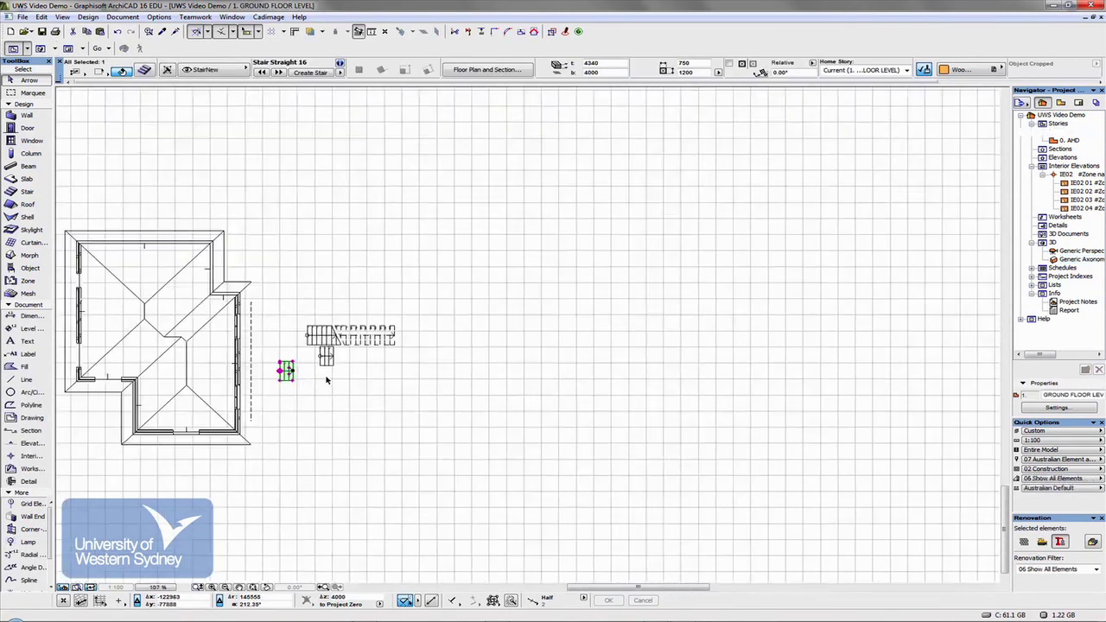
pyautogui.moveTo(325, 377); pyautogui.dragTo(575, 314, button='middle')
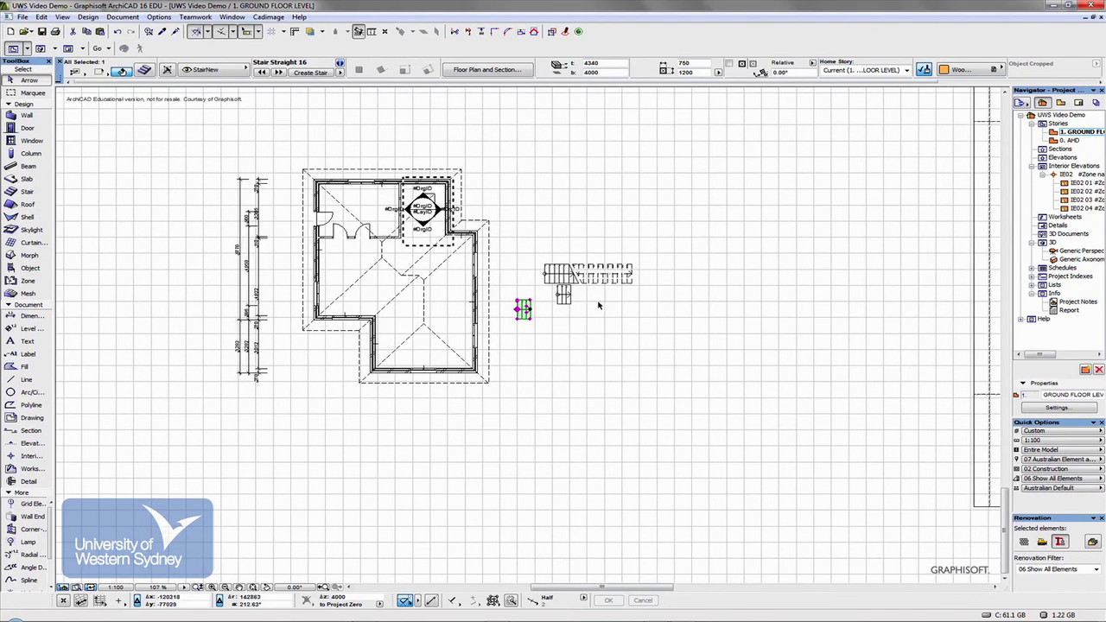
pyautogui.press('Escape')
pyautogui.scroll(4, 531, 302)
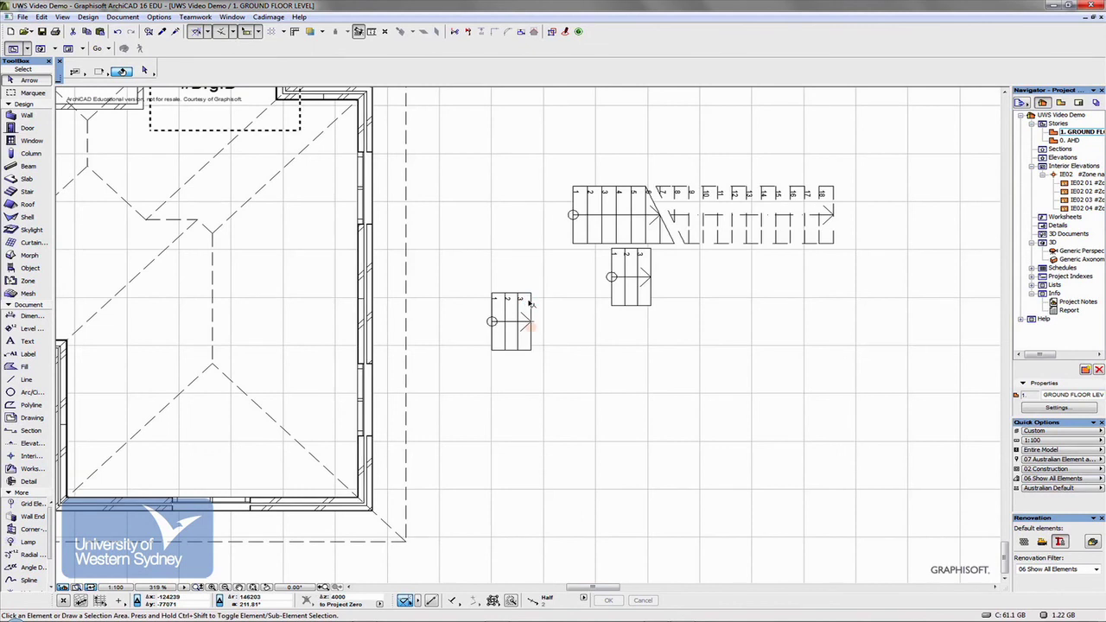
pyautogui.scroll(-2, 531, 303)
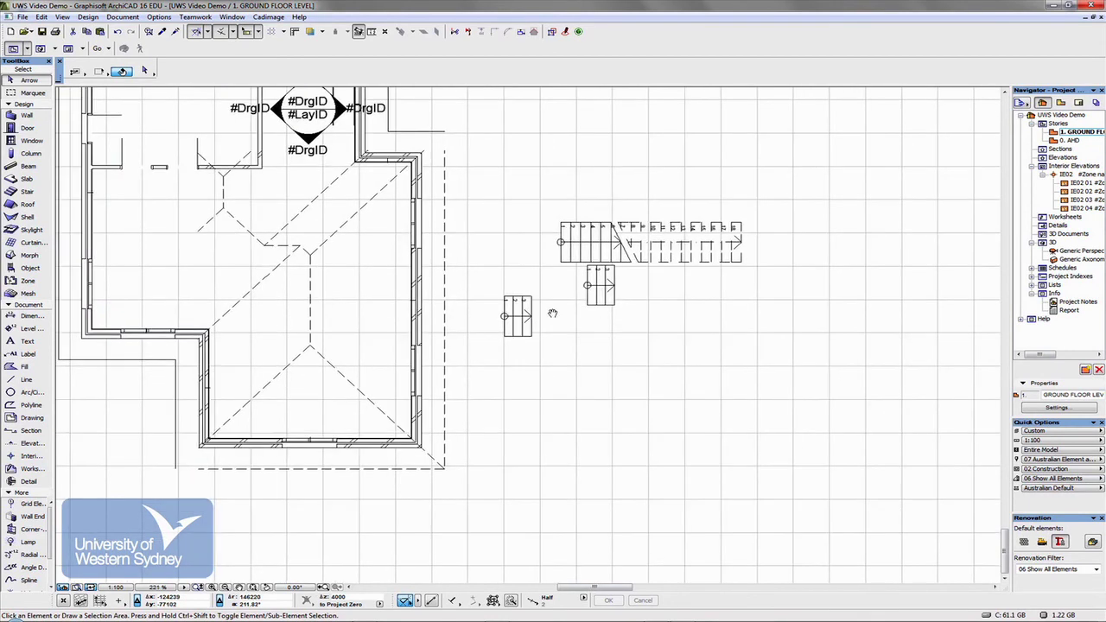
pyautogui.moveTo(530, 303); pyautogui.dragTo(707, 363, button='middle')
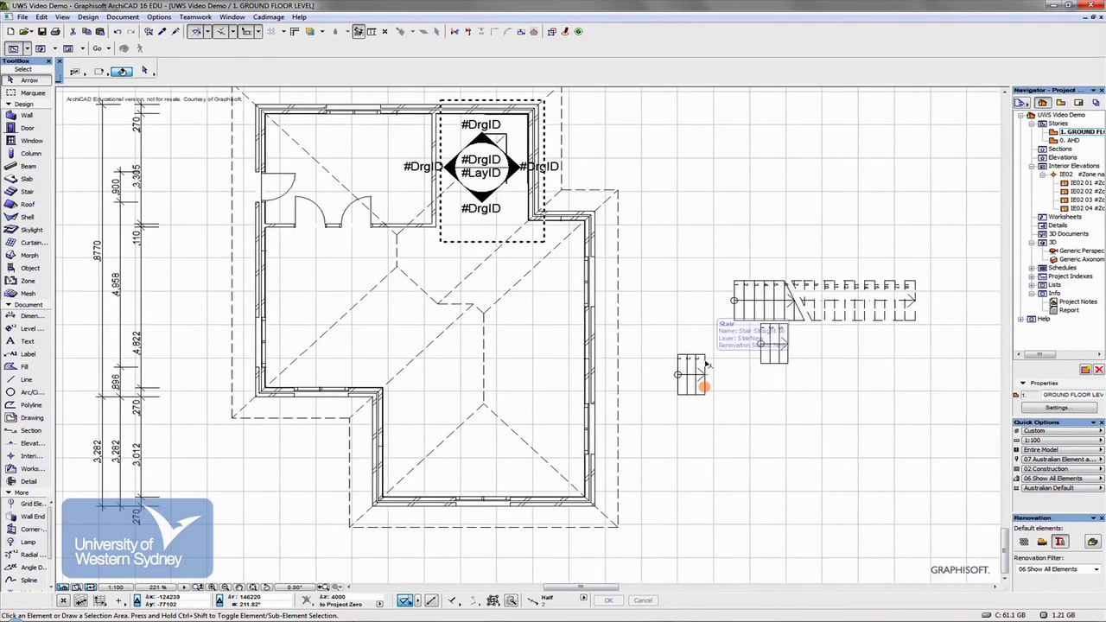